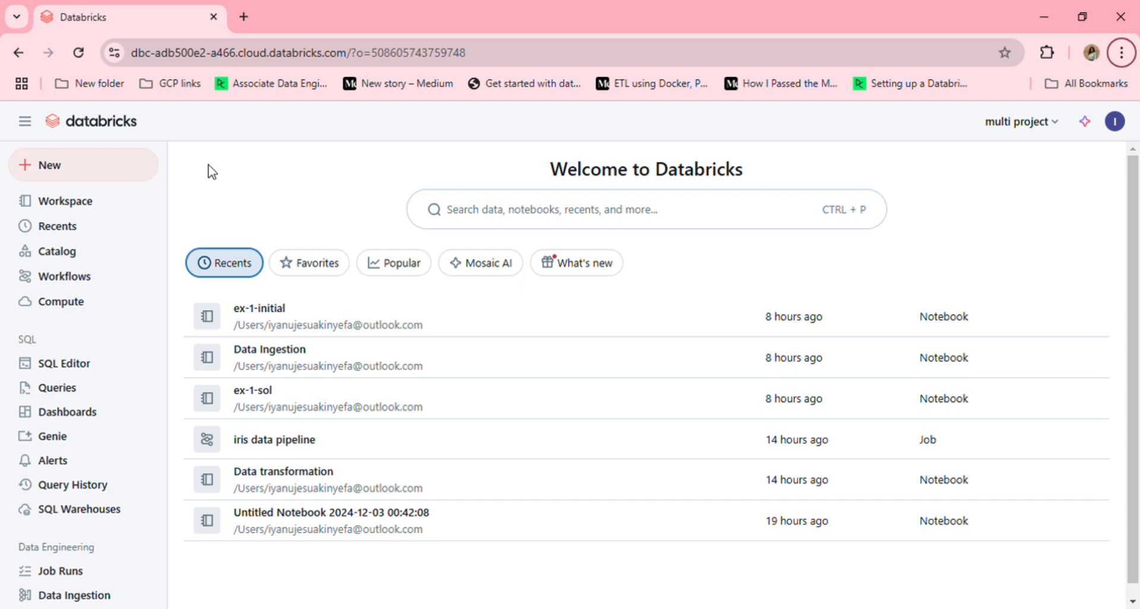
Create a new workflow job and rename it "iris Multi-Task Pipeline"
{"action": "left_click", "coordinate": [66, 276]}
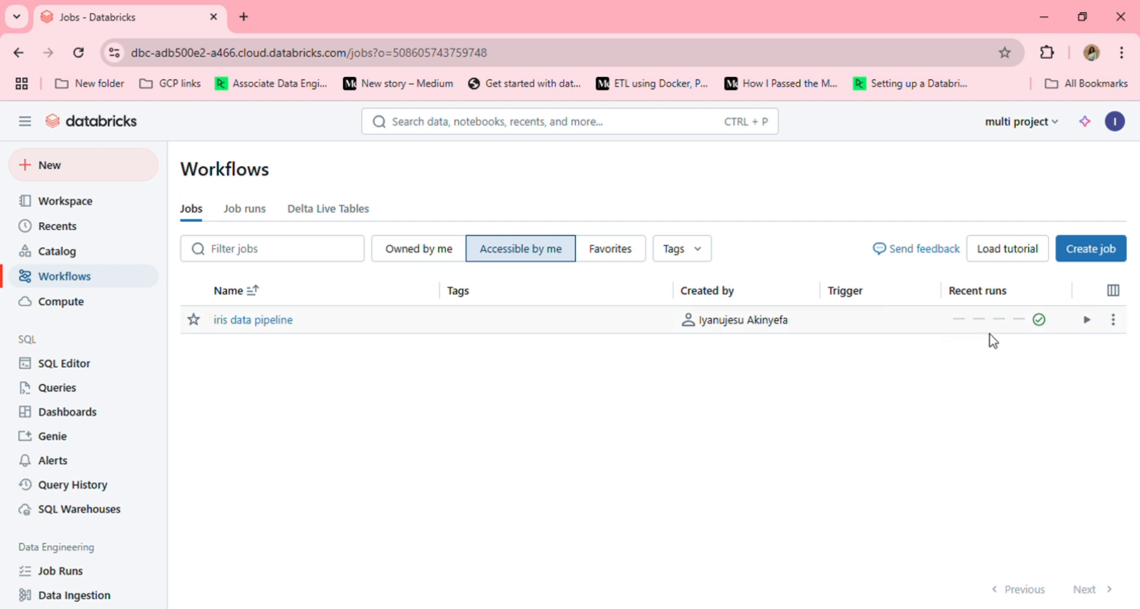
{"action": "left_click", "coordinate": [1084, 259]}
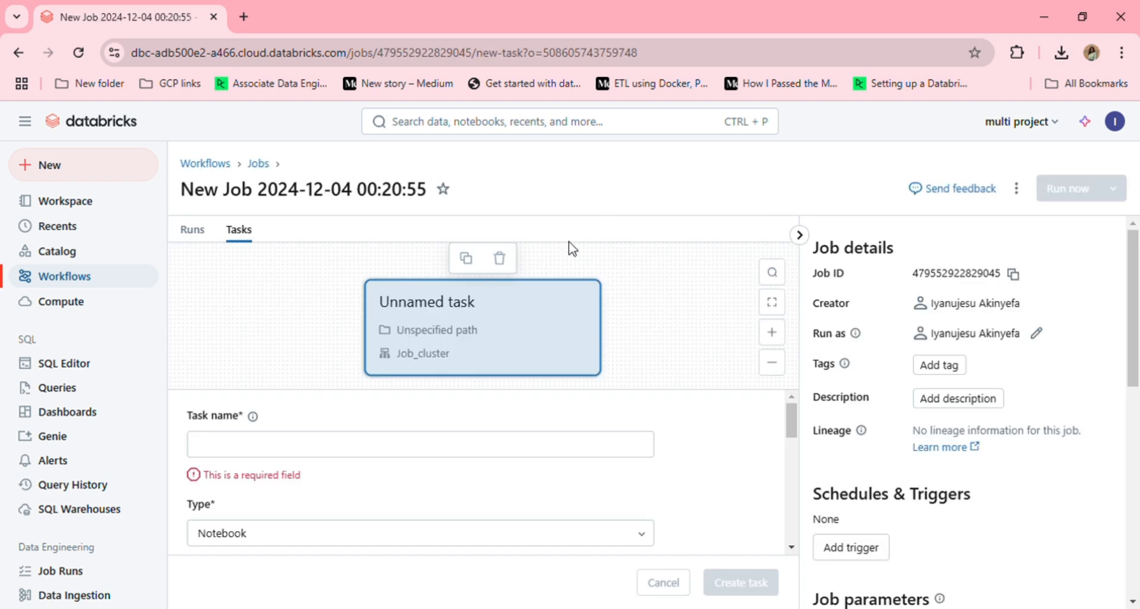
{"action": "left_click", "coordinate": [317, 190]}
{"action": "double_click", "coordinate": [317, 190]}
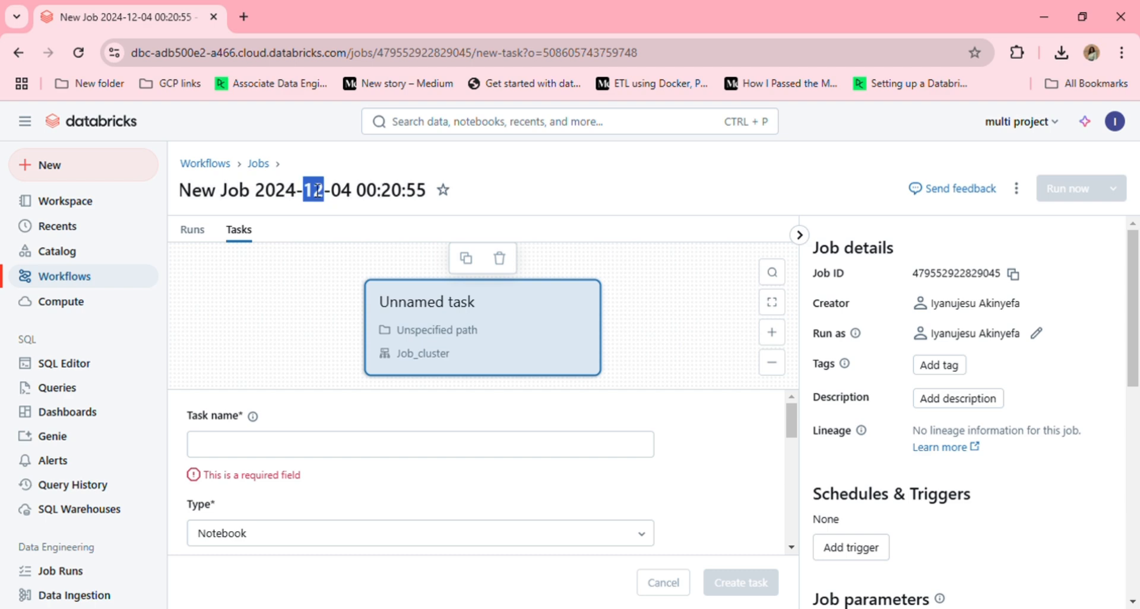
{"action": "triple_click", "coordinate": [318, 190]}
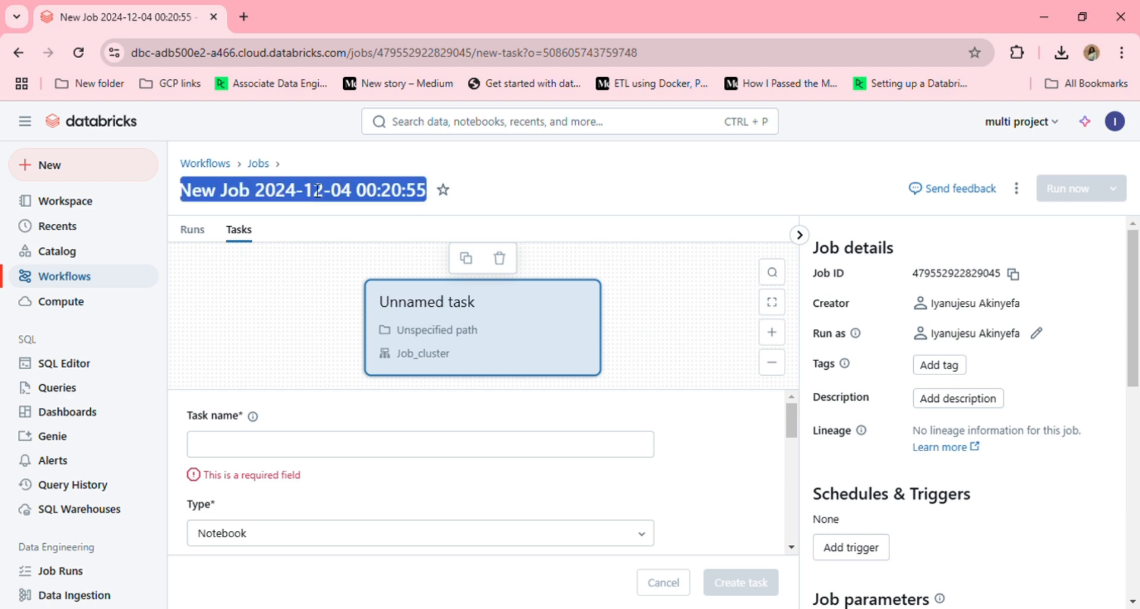
{"action": "type", "text": "iris Multi-Task Pipeline"}
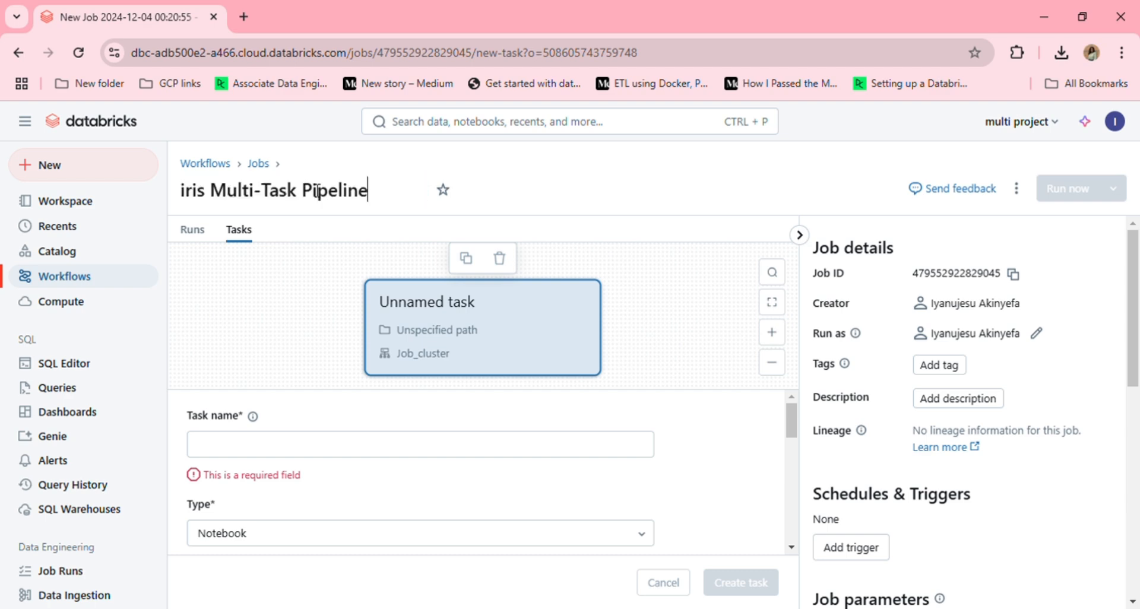
Name the job's first task data_ingestion
{"action": "left_click", "coordinate": [265, 445]}
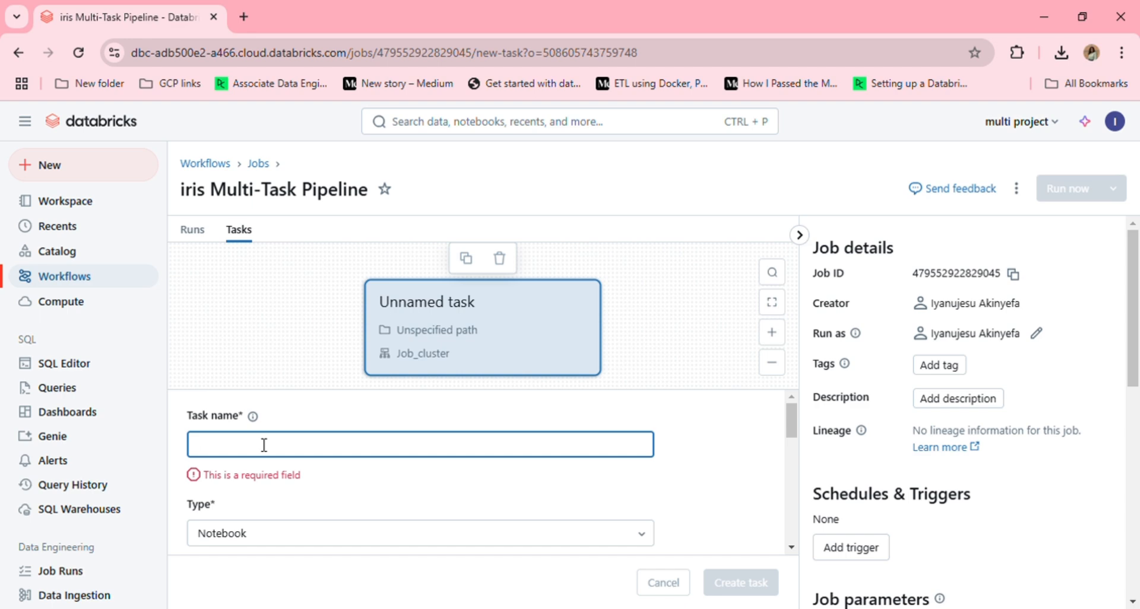
{"action": "type", "text": "da"}
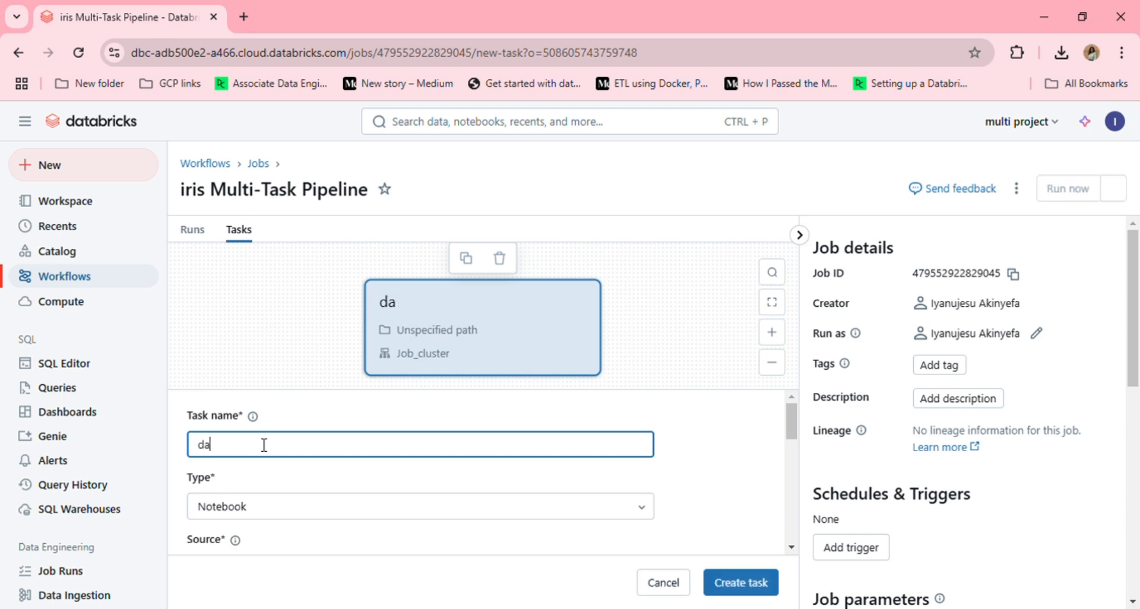
{"action": "type", "text": "ta_ingest"}
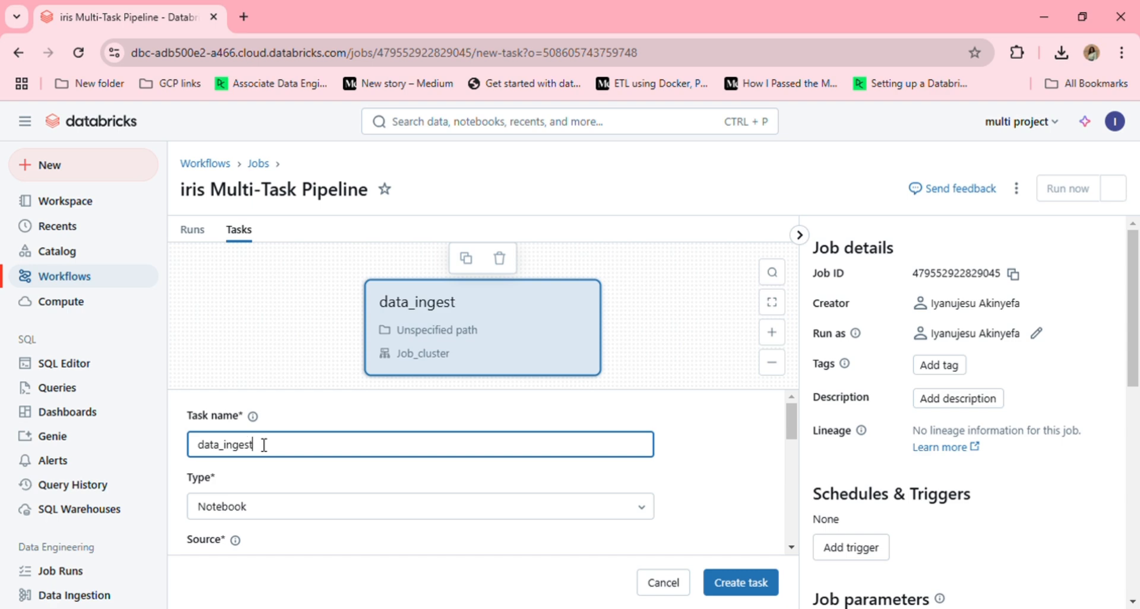
{"action": "type", "text": "ion"}
Assign the Data Ingestion notebook from the user's workspace folder to the data_ingestion task and create the task
{"action": "scroll", "coordinate": [303, 493], "scroll_direction": "down", "scroll_amount": 1}
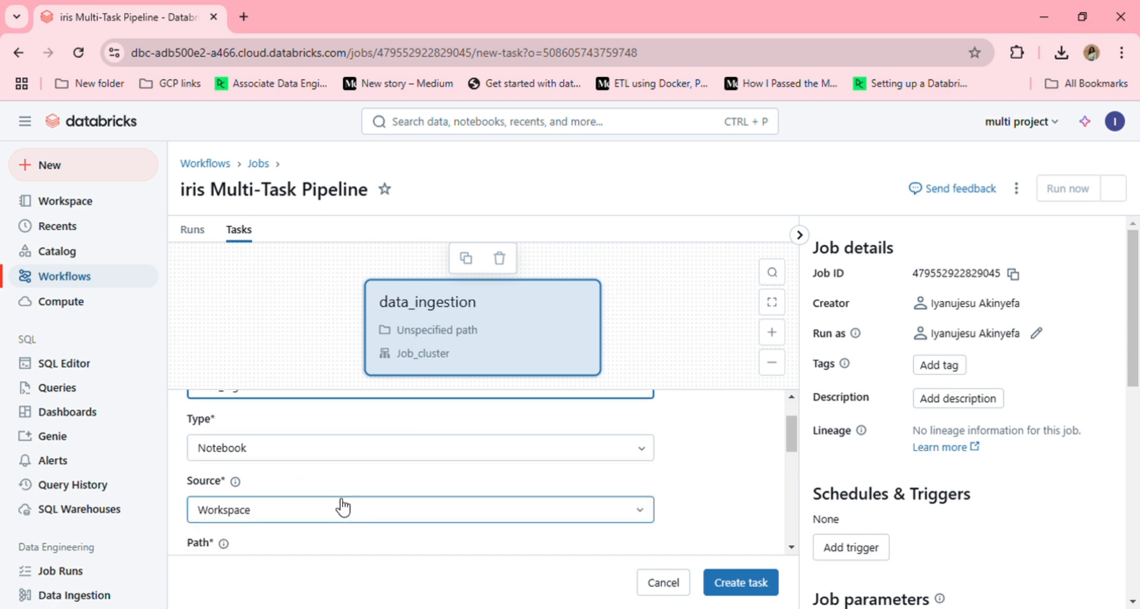
{"action": "scroll", "coordinate": [349, 510], "scroll_direction": "down", "scroll_amount": 1}
{"action": "scroll", "coordinate": [350, 515], "scroll_direction": "down", "scroll_amount": 1}
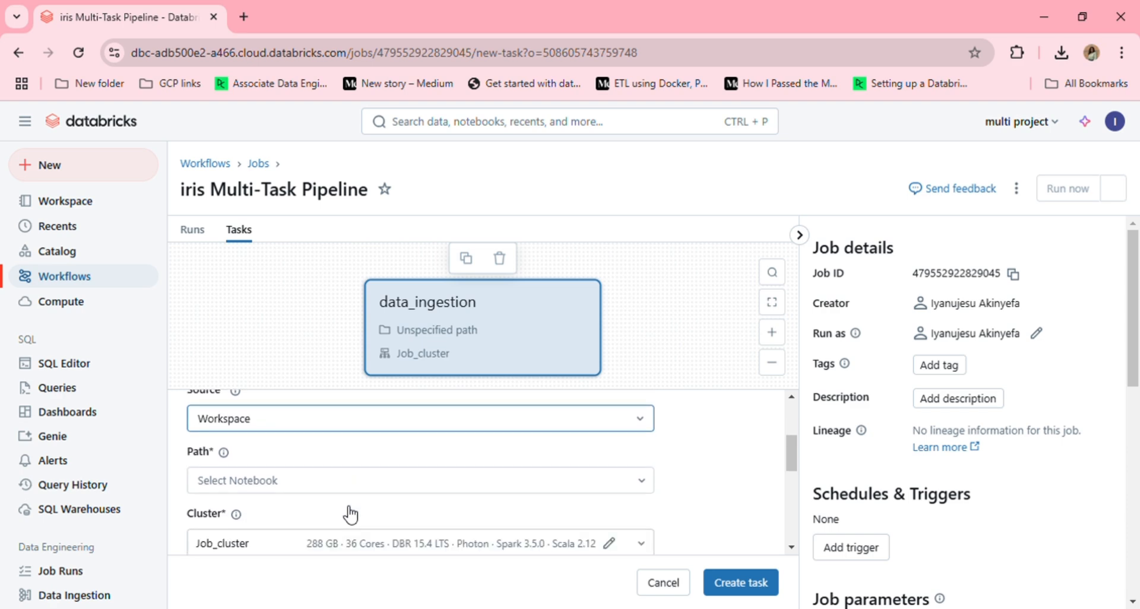
{"action": "left_click", "coordinate": [327, 493]}
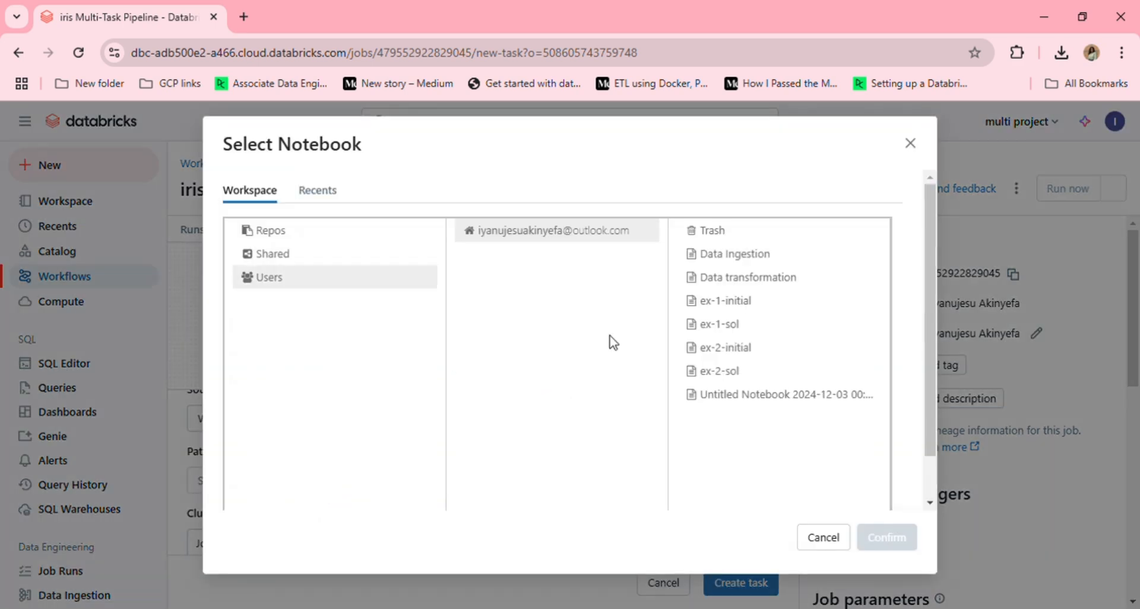
{"action": "left_click", "coordinate": [732, 253]}
{"action": "left_click", "coordinate": [880, 540]}
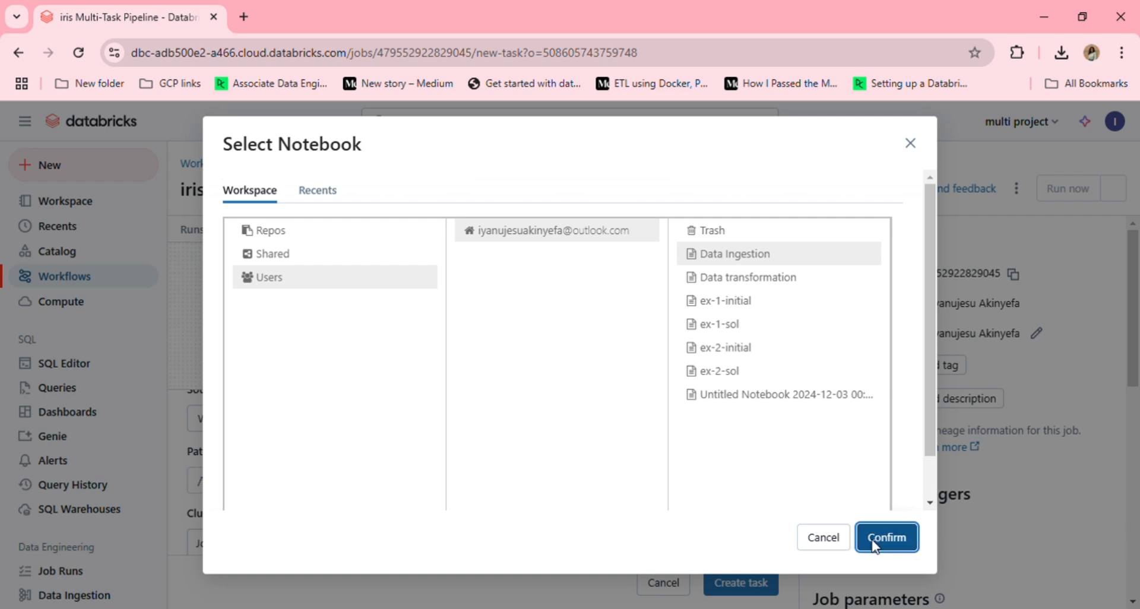
{"action": "scroll", "coordinate": [617, 514], "scroll_direction": "down", "scroll_amount": 2}
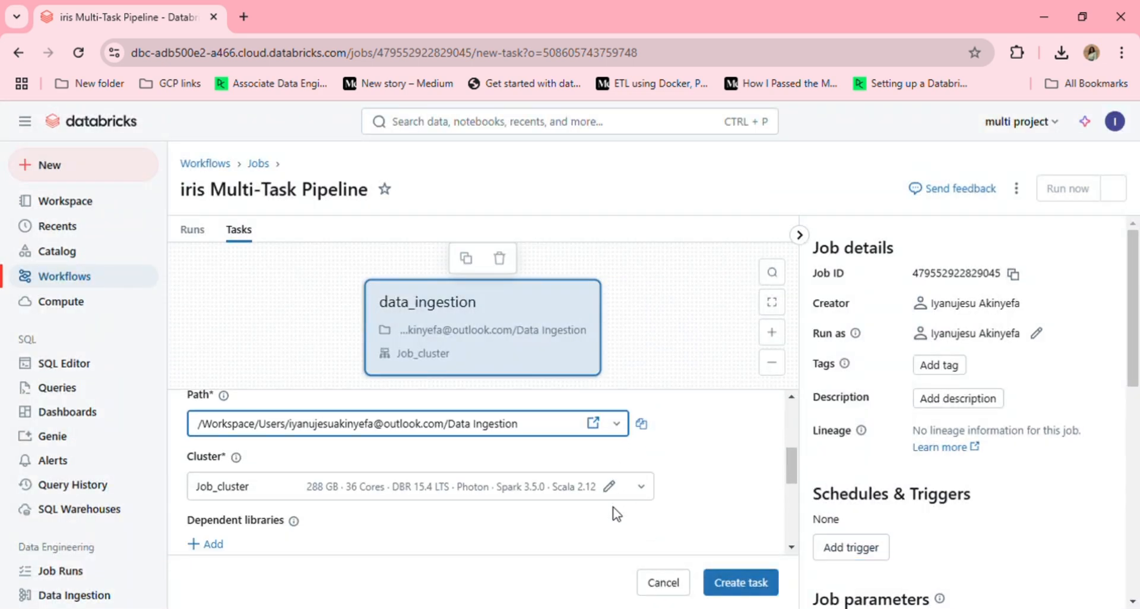
{"action": "scroll", "coordinate": [615, 513], "scroll_direction": "up", "scroll_amount": 5}
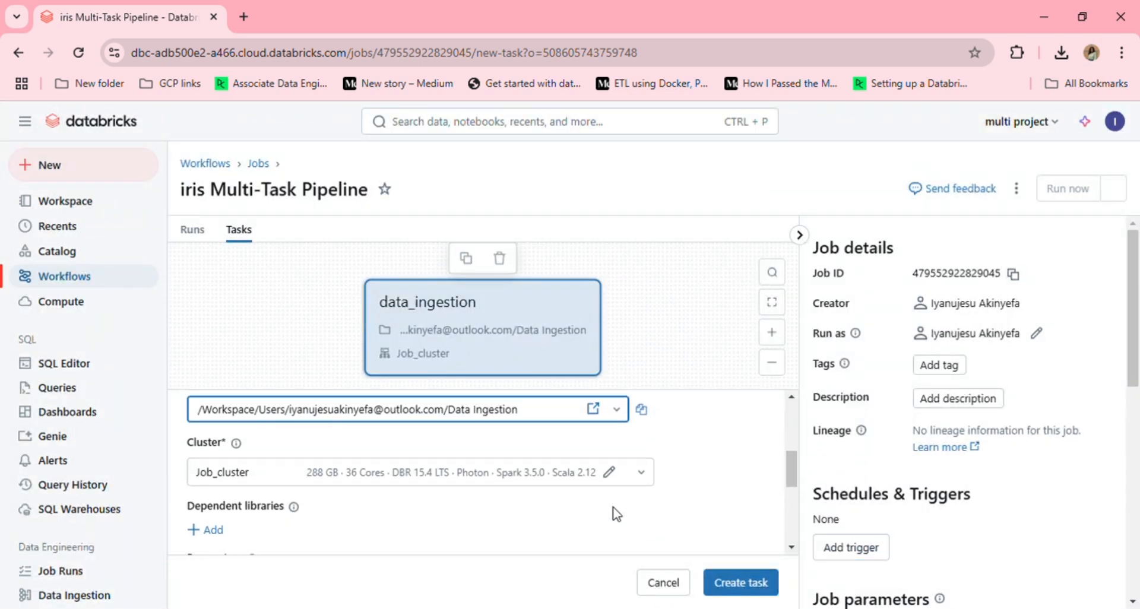
{"action": "left_click", "coordinate": [766, 589]}
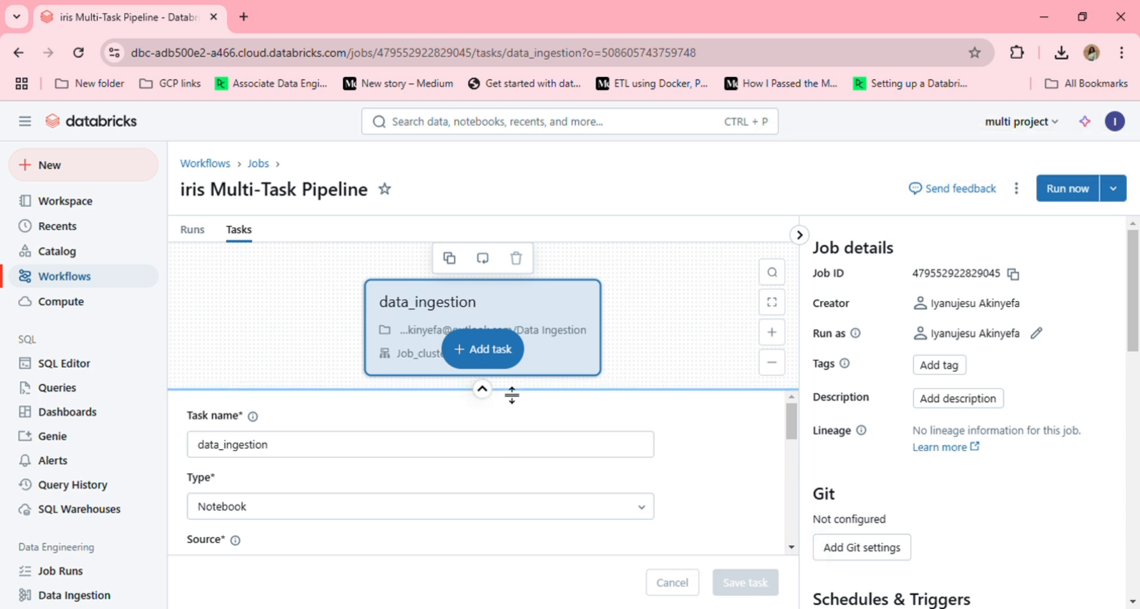
Add a Notebook task following data_ingestion and name it data_transformation
{"action": "left_click", "coordinate": [486, 369]}
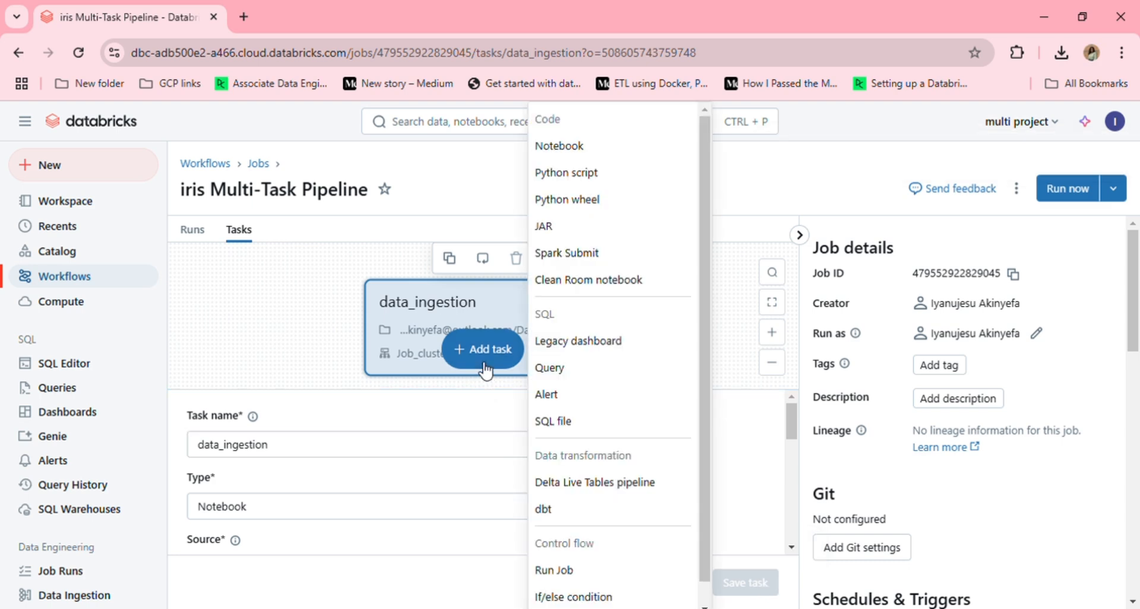
{"action": "left_click", "coordinate": [613, 157]}
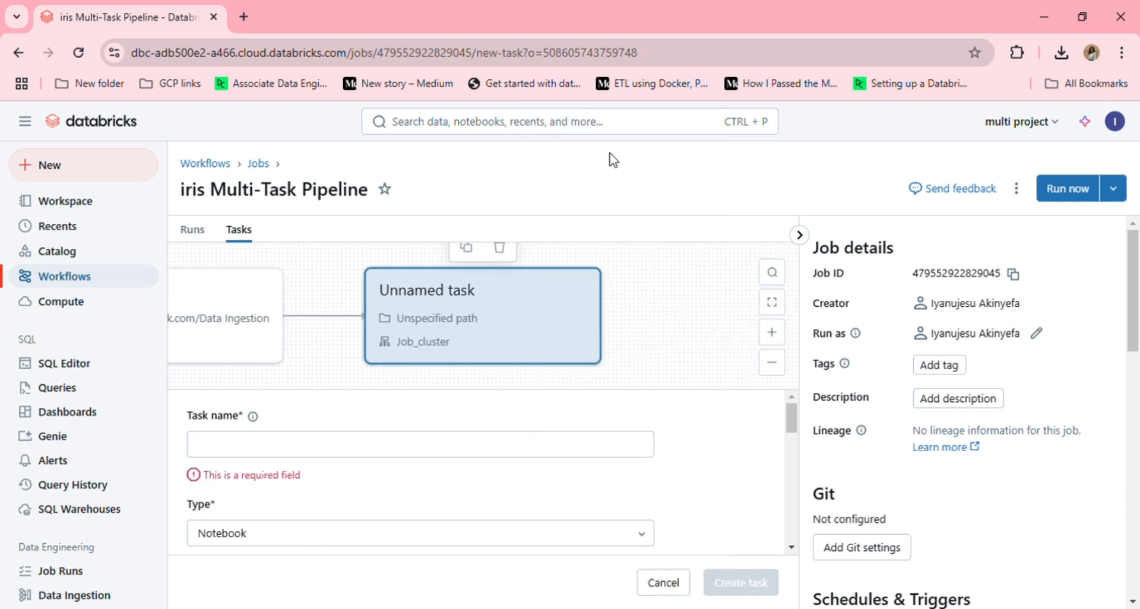
{"action": "left_click", "coordinate": [363, 453]}
{"action": "type", "text": "da"}
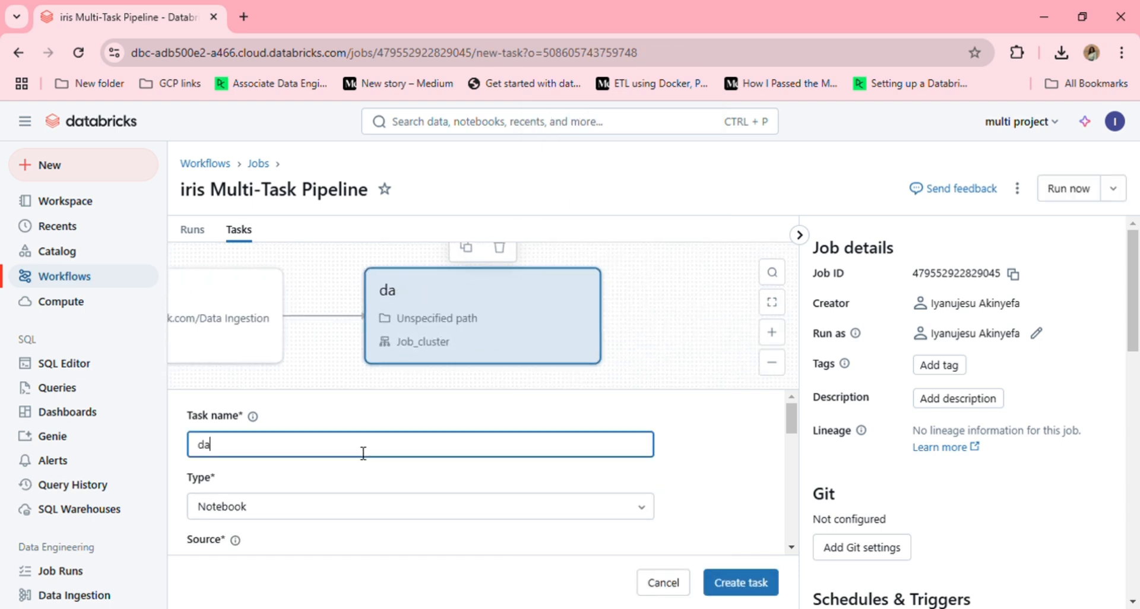
{"action": "type", "text": "ta_transformation"}
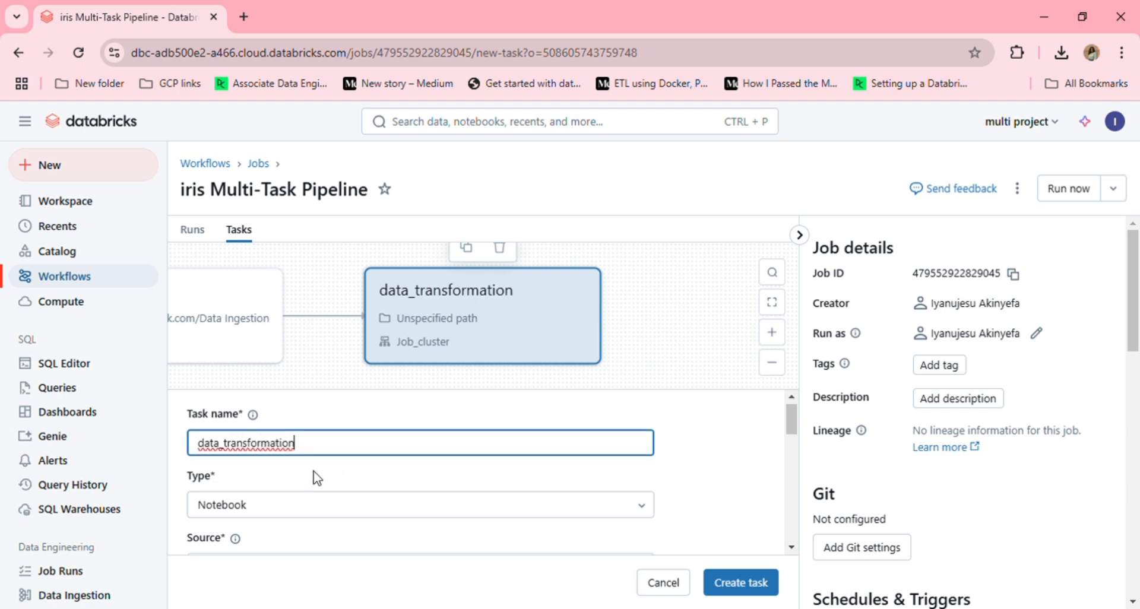
Assign the Data transformation notebook from the user's workspace folder to the data_transformation task and create the task
{"action": "scroll", "coordinate": [316, 478], "scroll_direction": "down", "scroll_amount": 2}
{"action": "scroll", "coordinate": [316, 478], "scroll_direction": "down", "scroll_amount": 1}
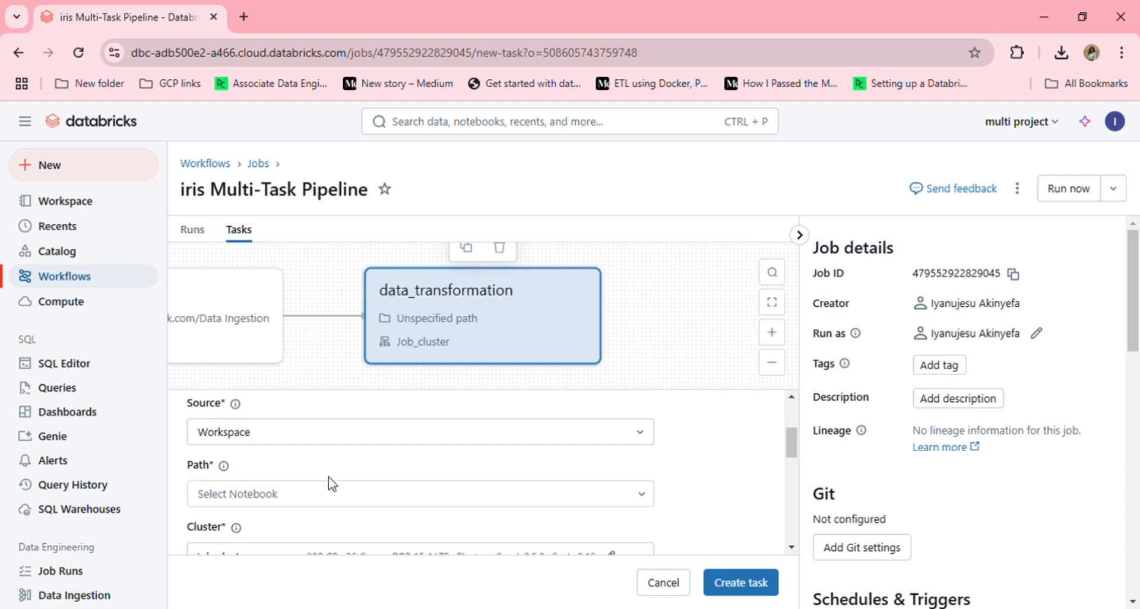
{"action": "left_click", "coordinate": [369, 496]}
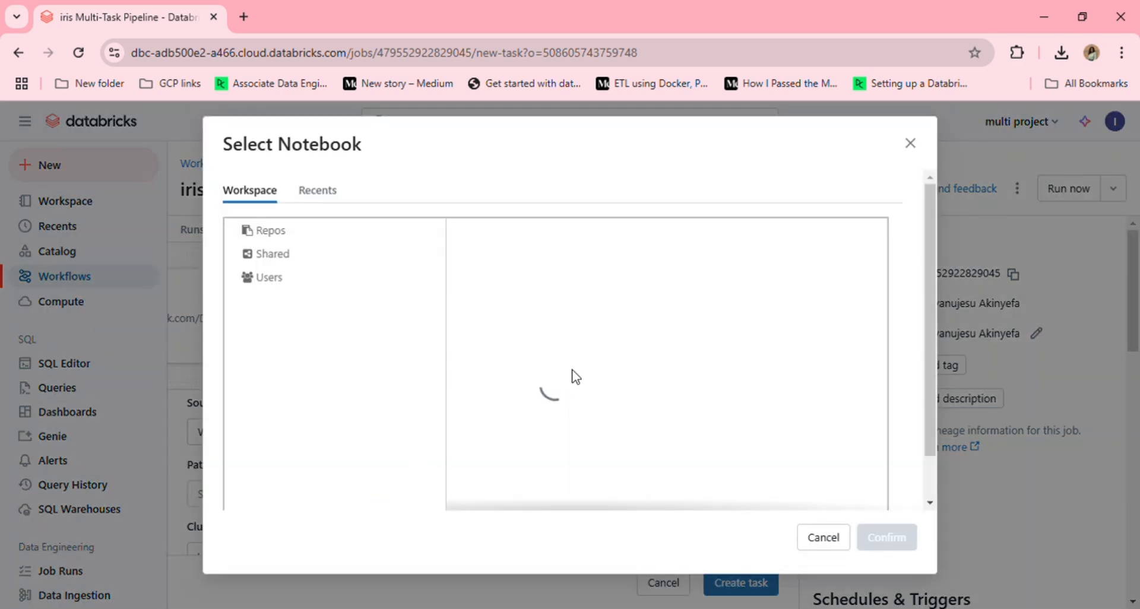
{"action": "left_click", "coordinate": [795, 277]}
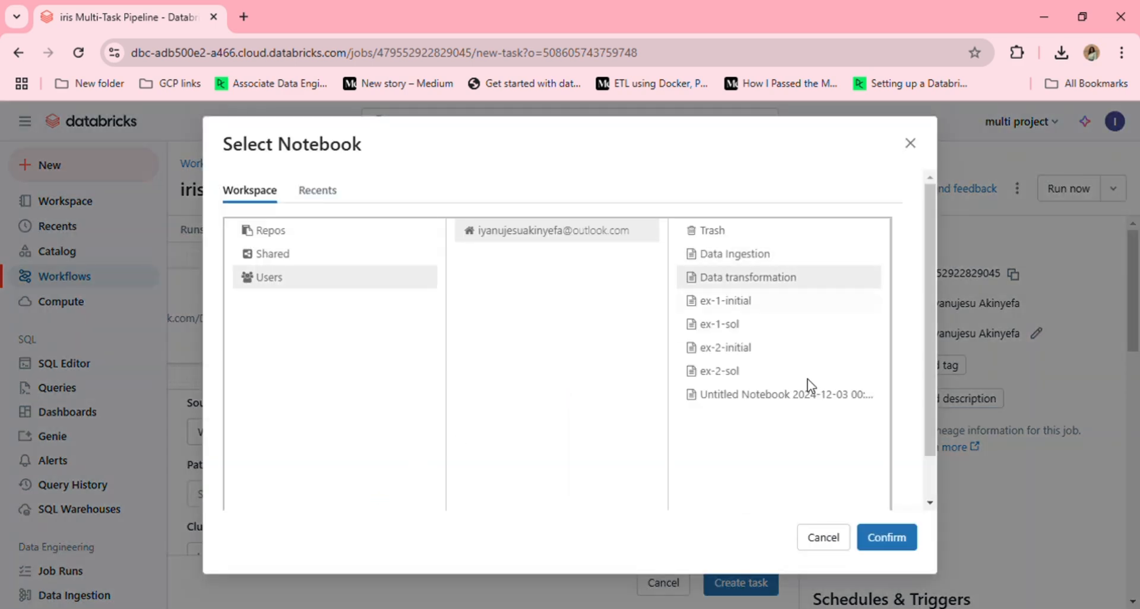
{"action": "left_click", "coordinate": [890, 539]}
{"action": "scroll", "coordinate": [647, 477], "scroll_direction": "down", "scroll_amount": 2}
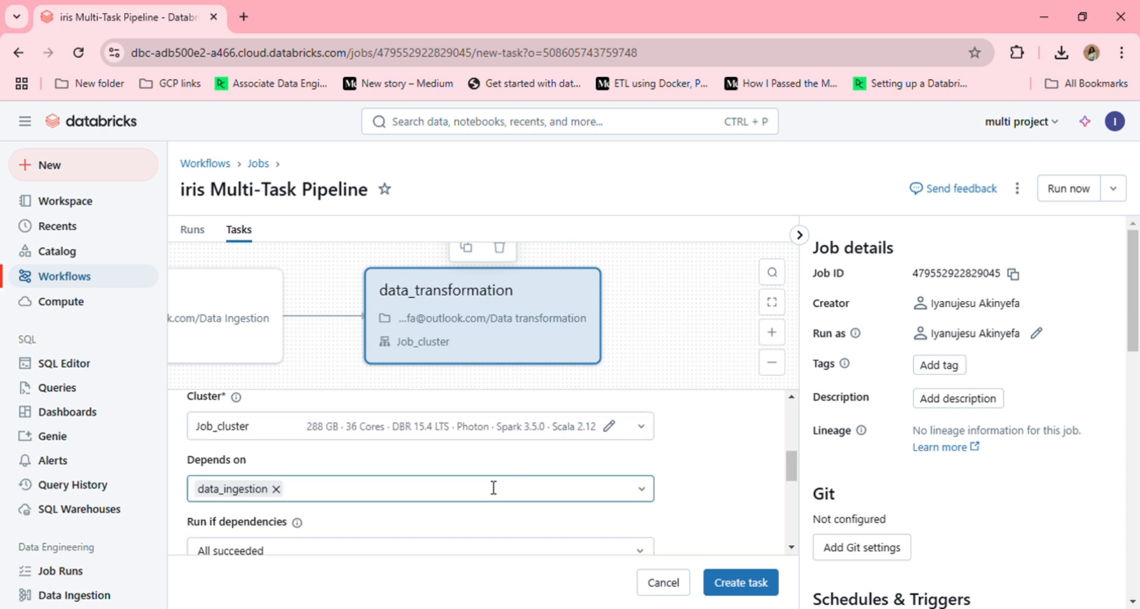
{"action": "left_click", "coordinate": [651, 496]}
{"action": "left_click", "coordinate": [651, 497]}
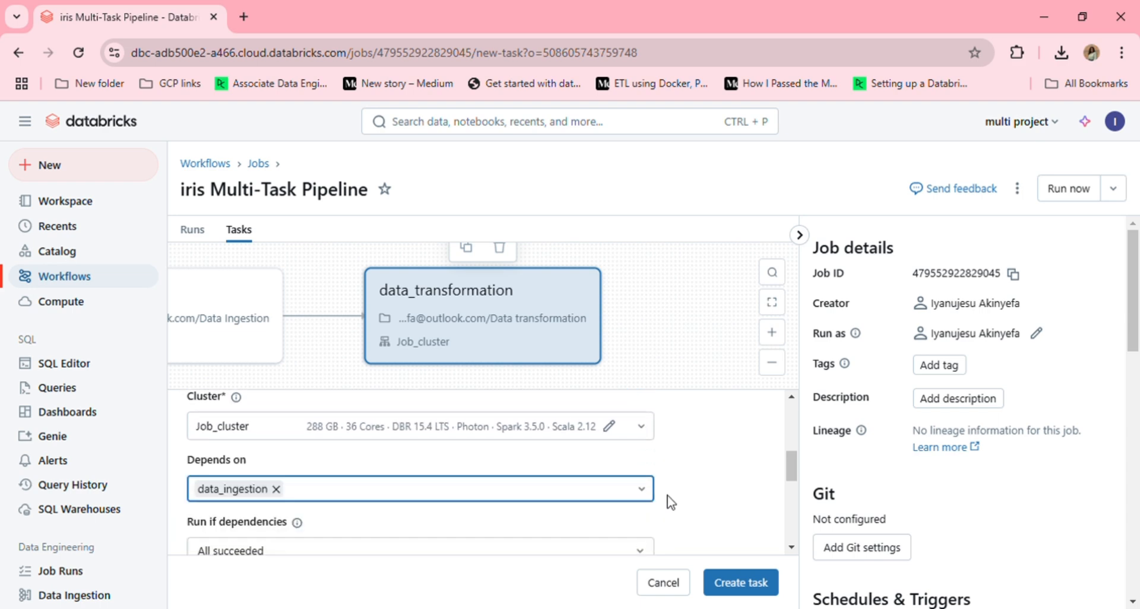
{"action": "scroll", "coordinate": [669, 499], "scroll_direction": "down", "scroll_amount": 1}
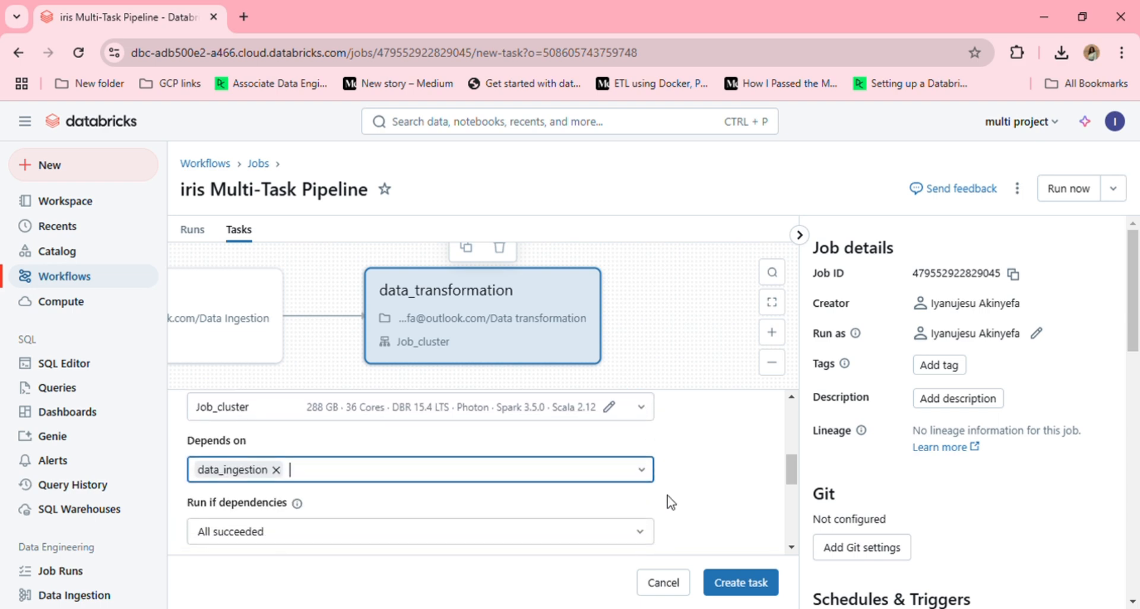
{"action": "left_click", "coordinate": [750, 579]}
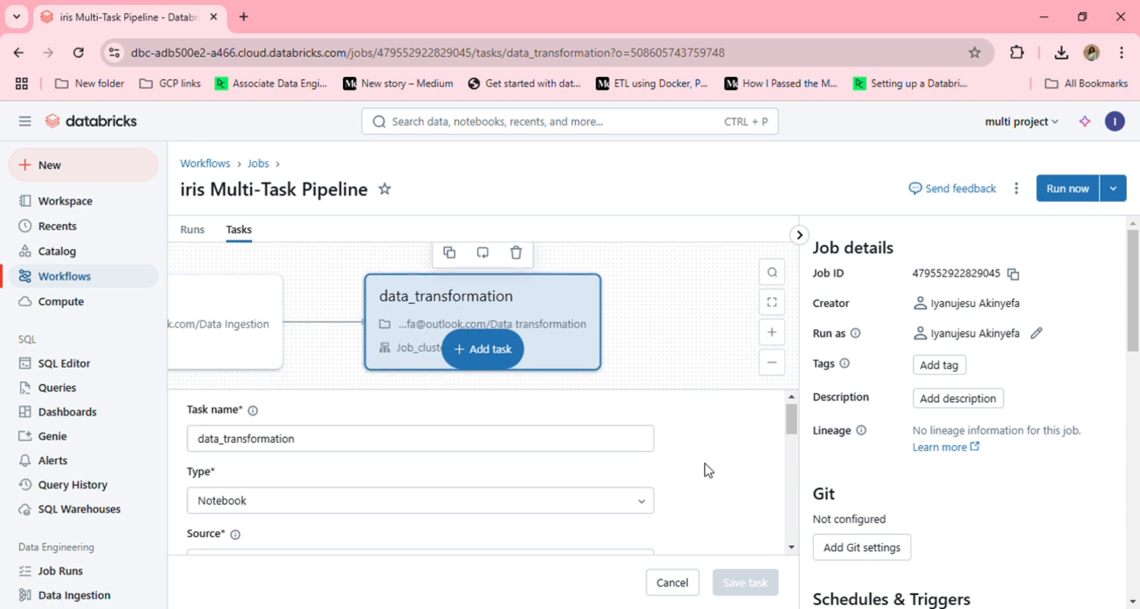
Add an active Scheduled trigger to the job with a Simple schedule of every 1 day, and save it
{"action": "scroll", "coordinate": [709, 470], "scroll_direction": "down", "scroll_amount": 4}
{"action": "scroll", "coordinate": [708, 471], "scroll_direction": "up", "scroll_amount": 4}
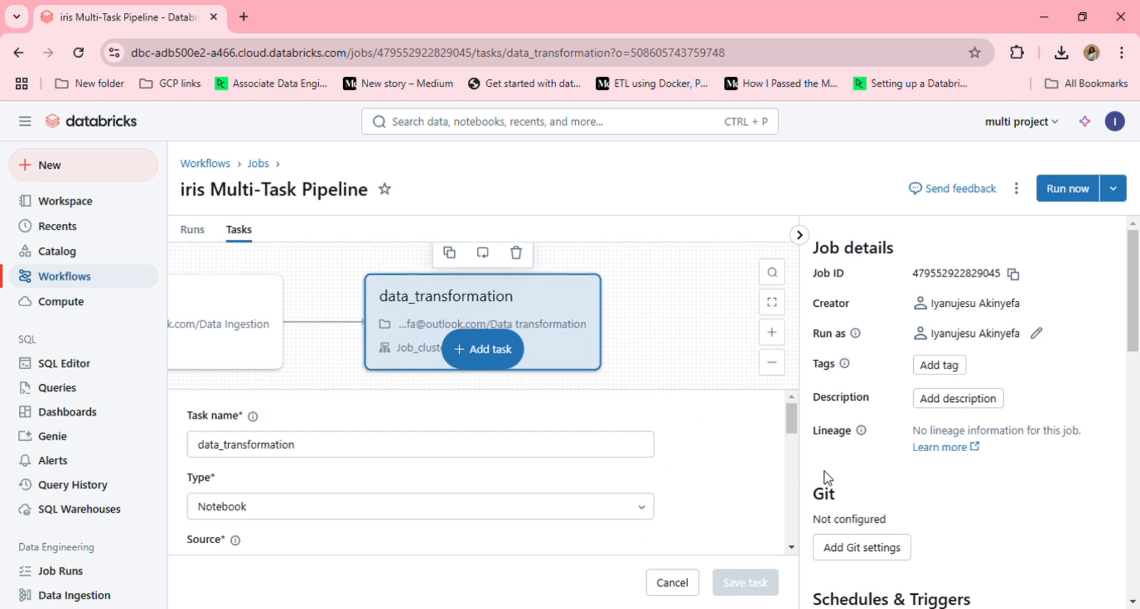
{"action": "scroll", "coordinate": [869, 491], "scroll_direction": "down", "scroll_amount": 1}
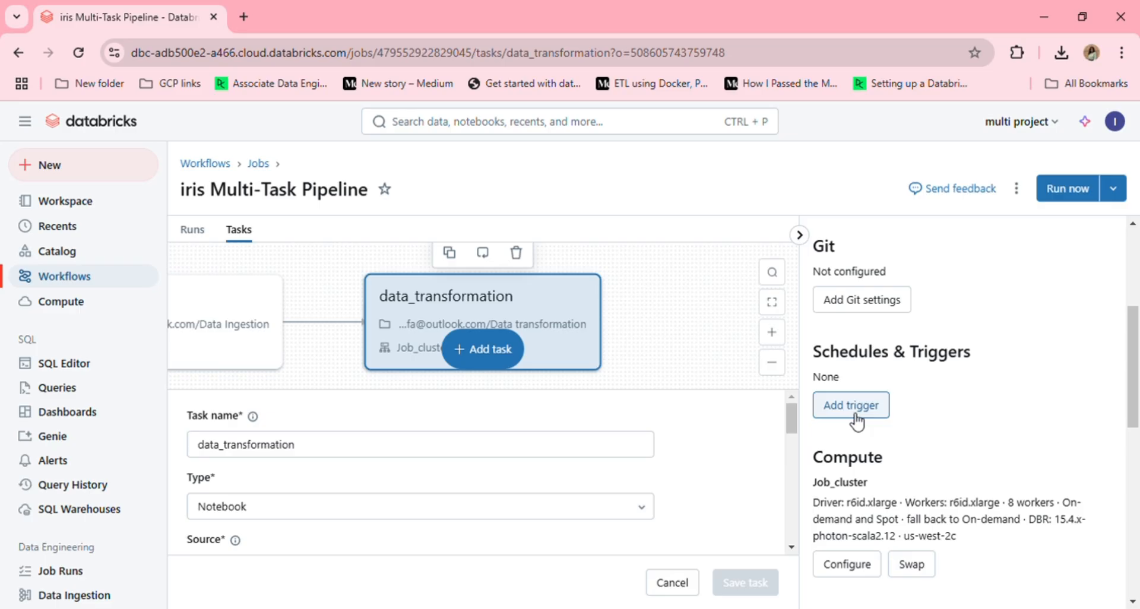
{"action": "left_click", "coordinate": [852, 406]}
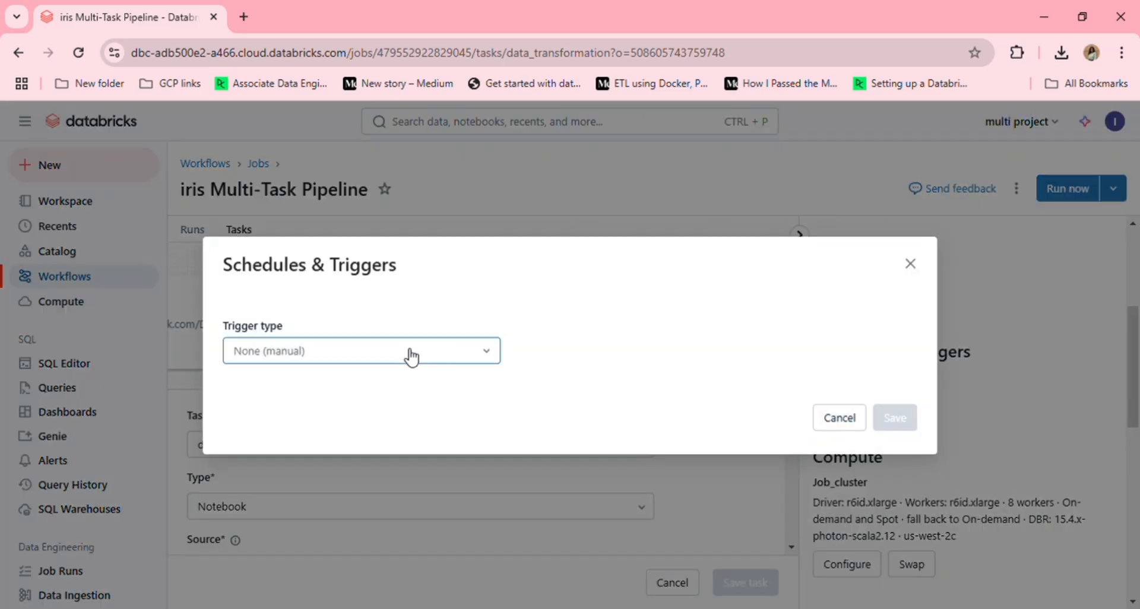
{"action": "left_click", "coordinate": [429, 354]}
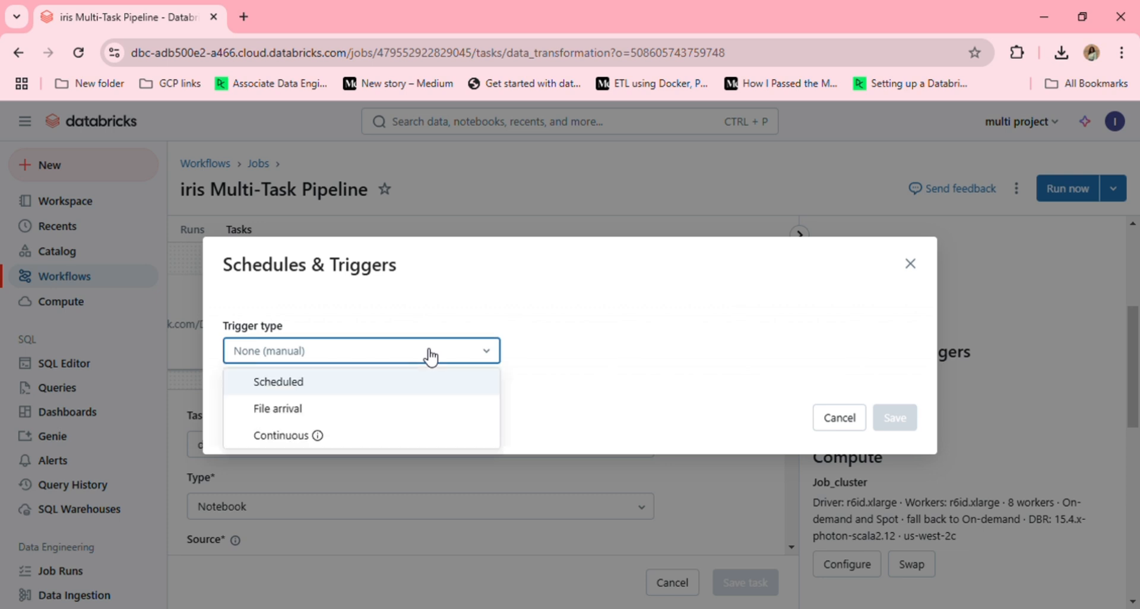
{"action": "left_click", "coordinate": [353, 388]}
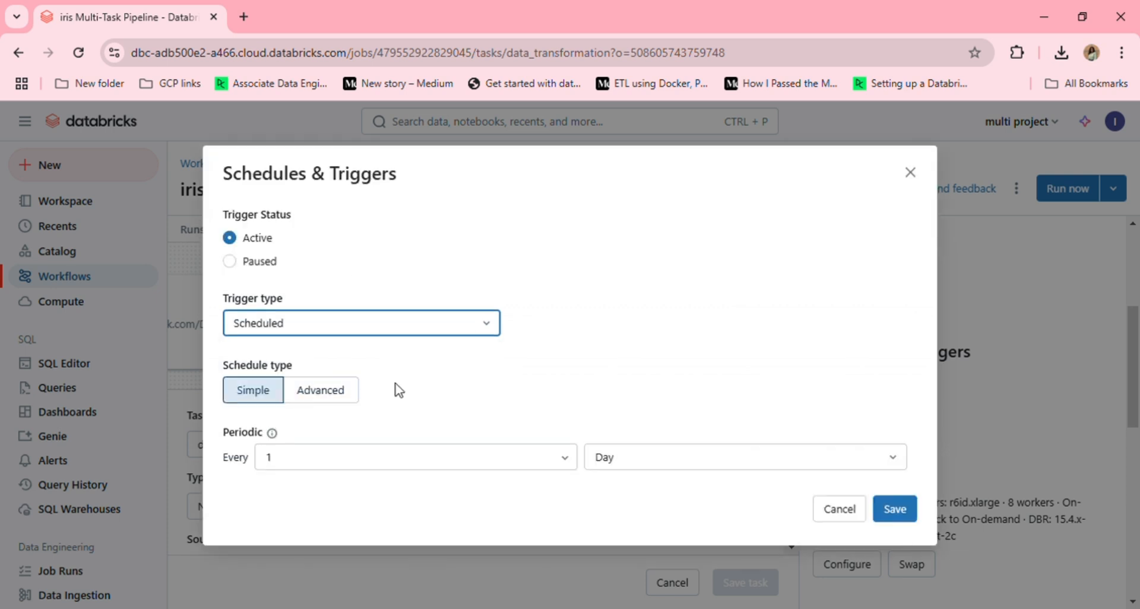
{"action": "left_click", "coordinate": [566, 463]}
{"action": "left_click", "coordinate": [567, 465]}
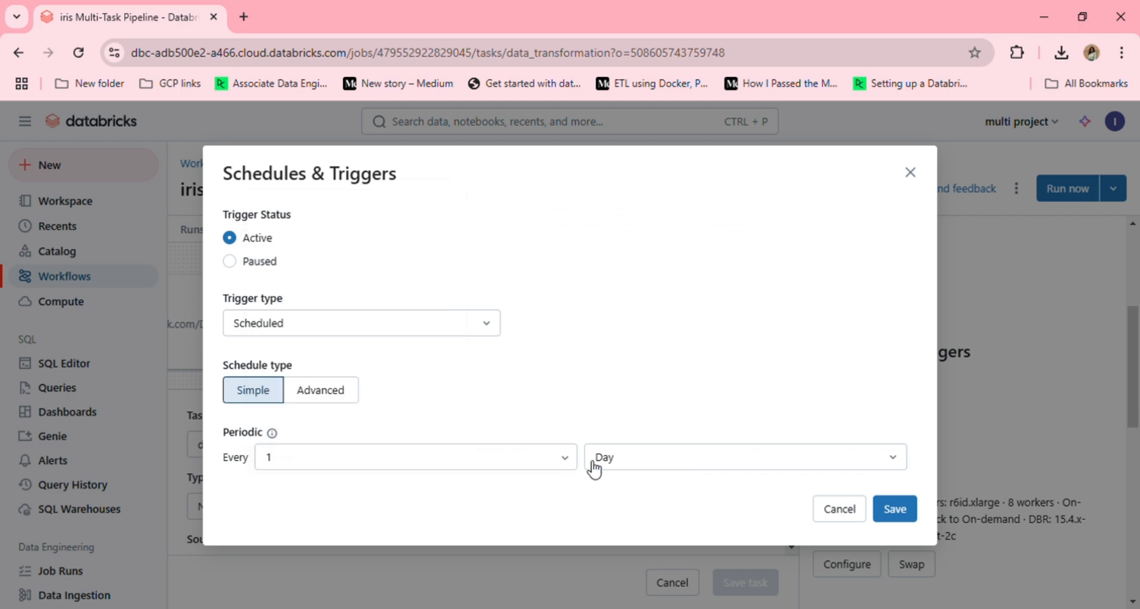
{"action": "left_click", "coordinate": [669, 464]}
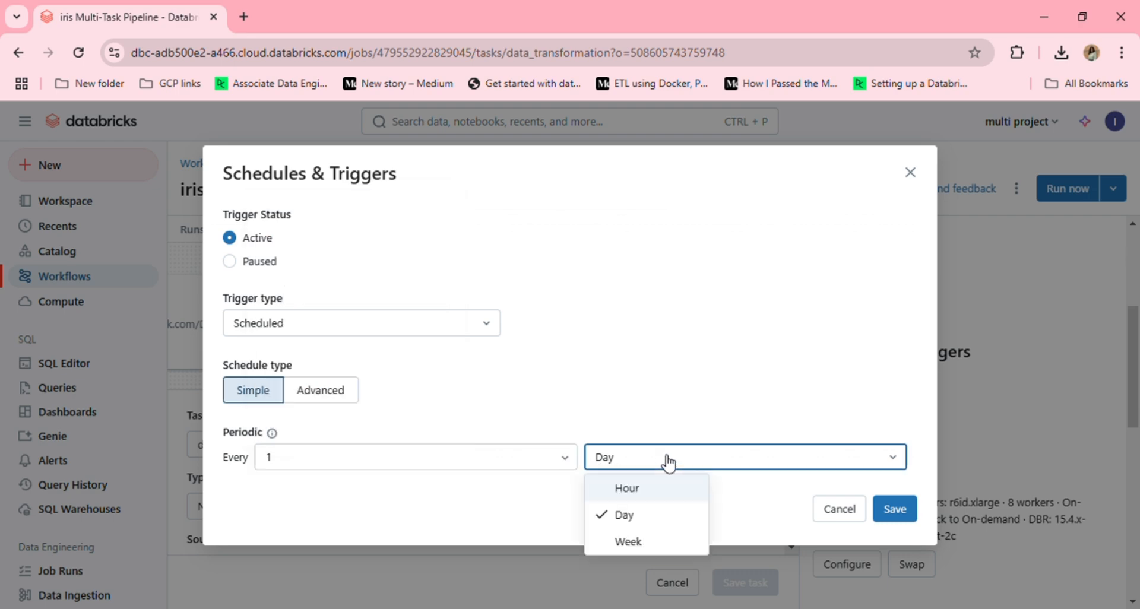
{"action": "left_click", "coordinate": [668, 463]}
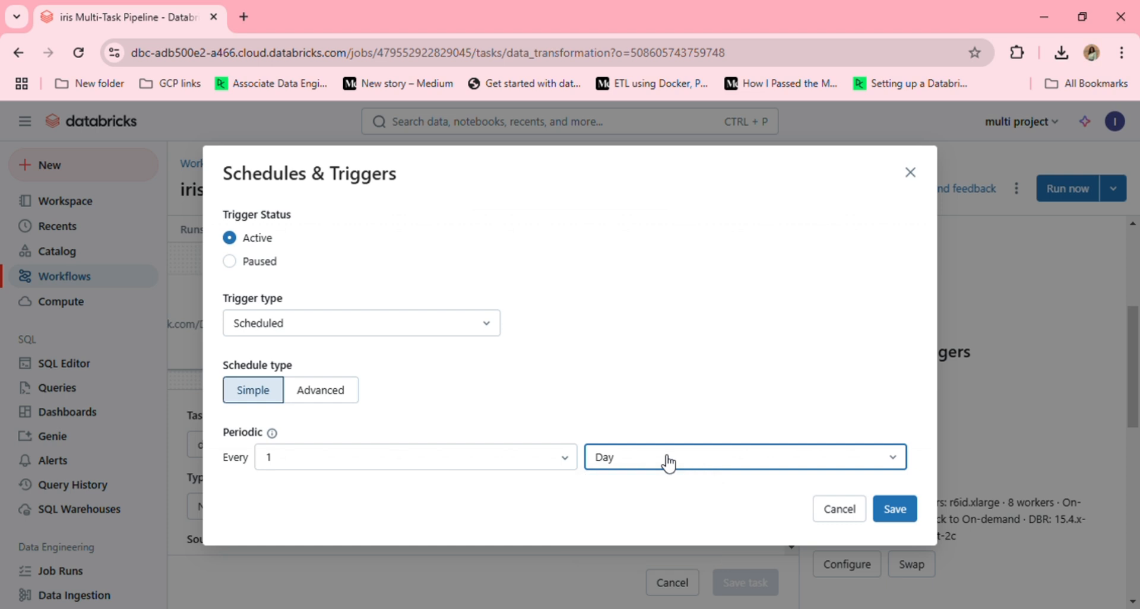
{"action": "left_click", "coordinate": [901, 517]}
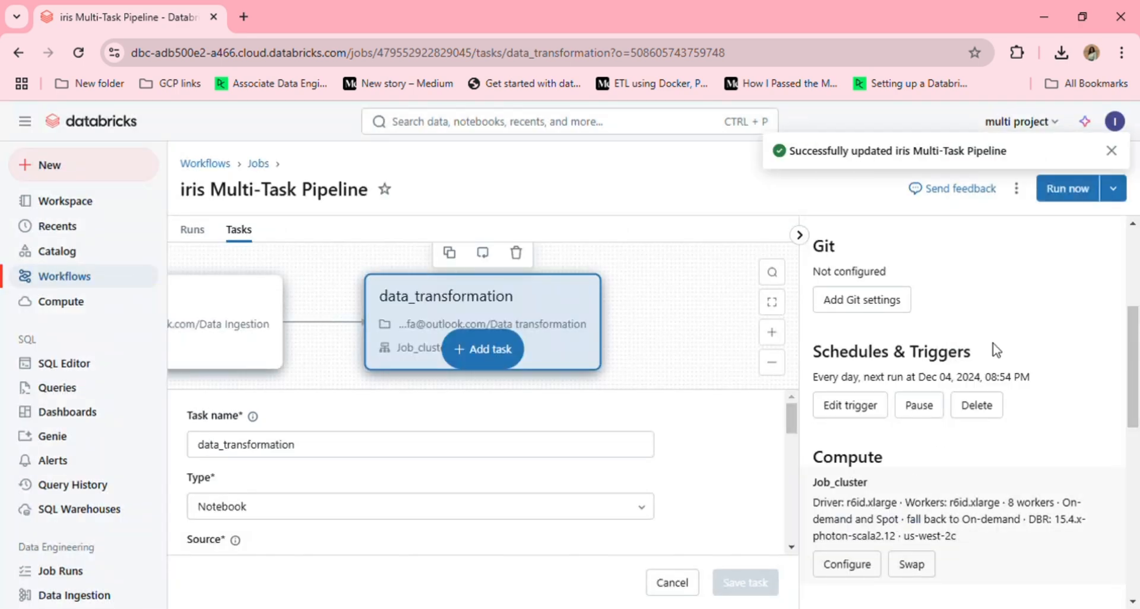
Run the iris Multi-Task Pipeline job immediately and open the triggered run's page
{"action": "left_click", "coordinate": [1063, 201]}
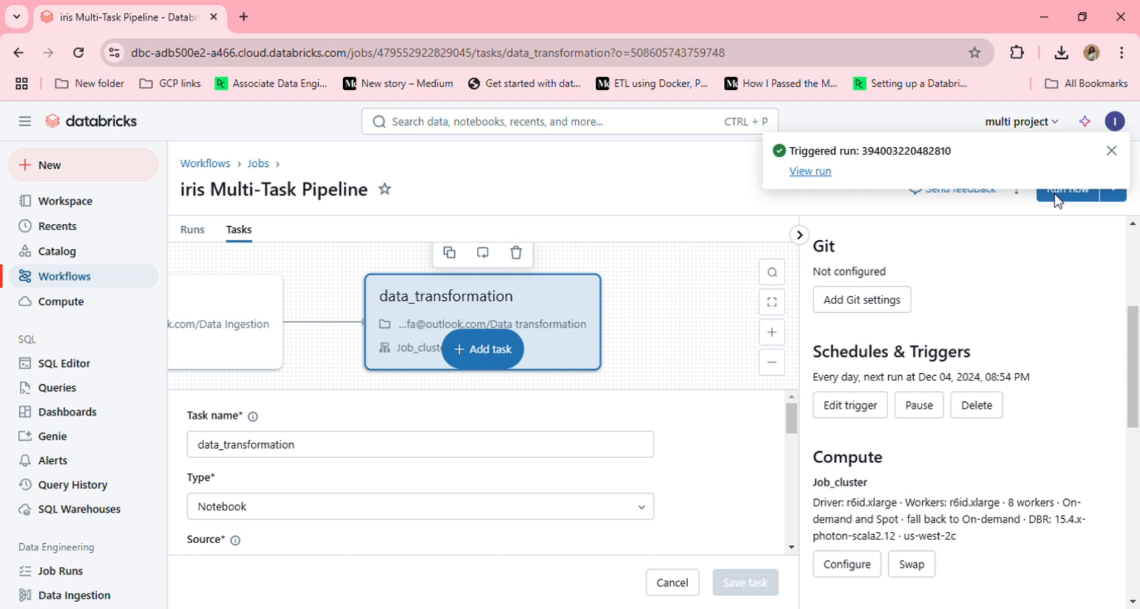
{"action": "left_click", "coordinate": [824, 176]}
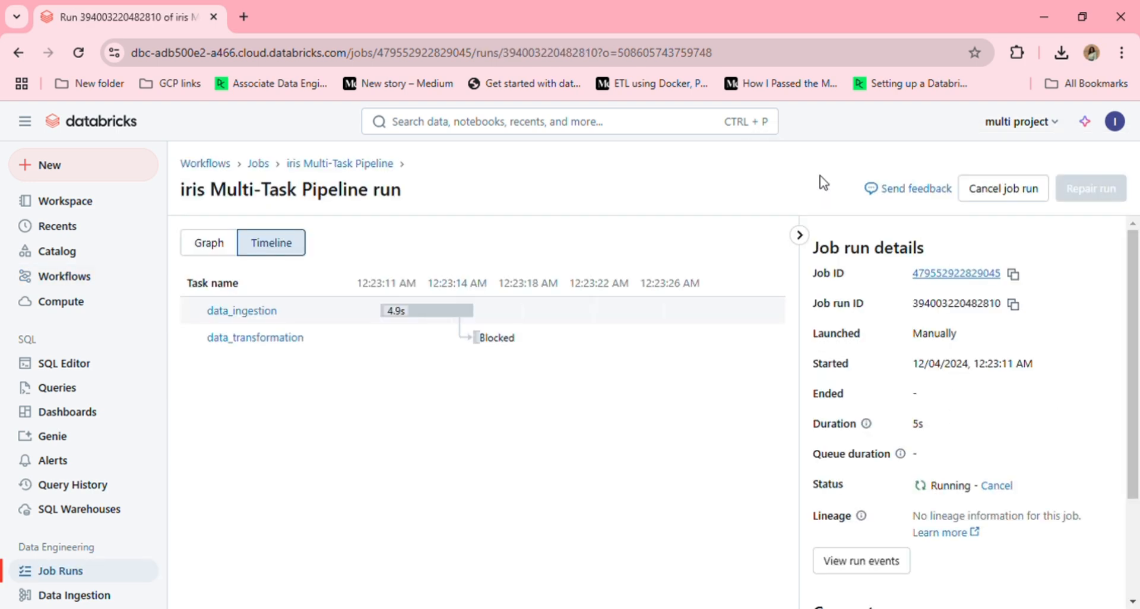